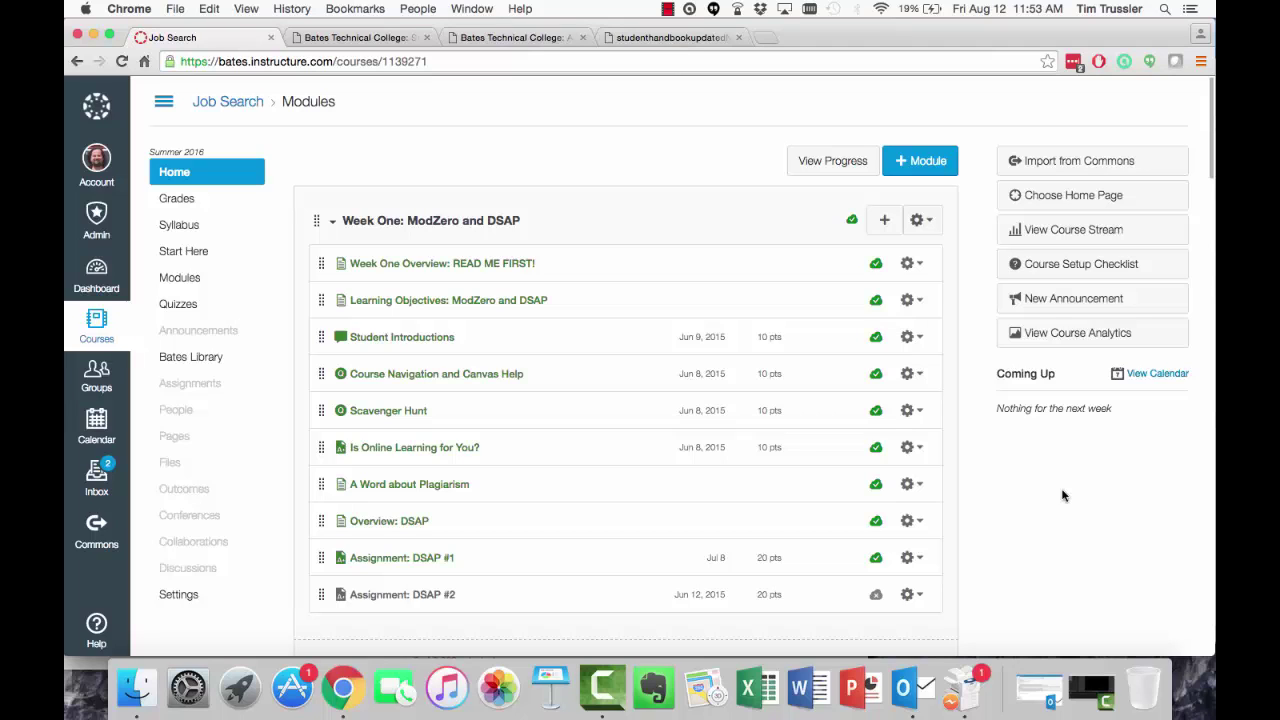
Add a new section named Incompletes in the course settings.
{"action": "left_click", "coordinate": [179, 595]}
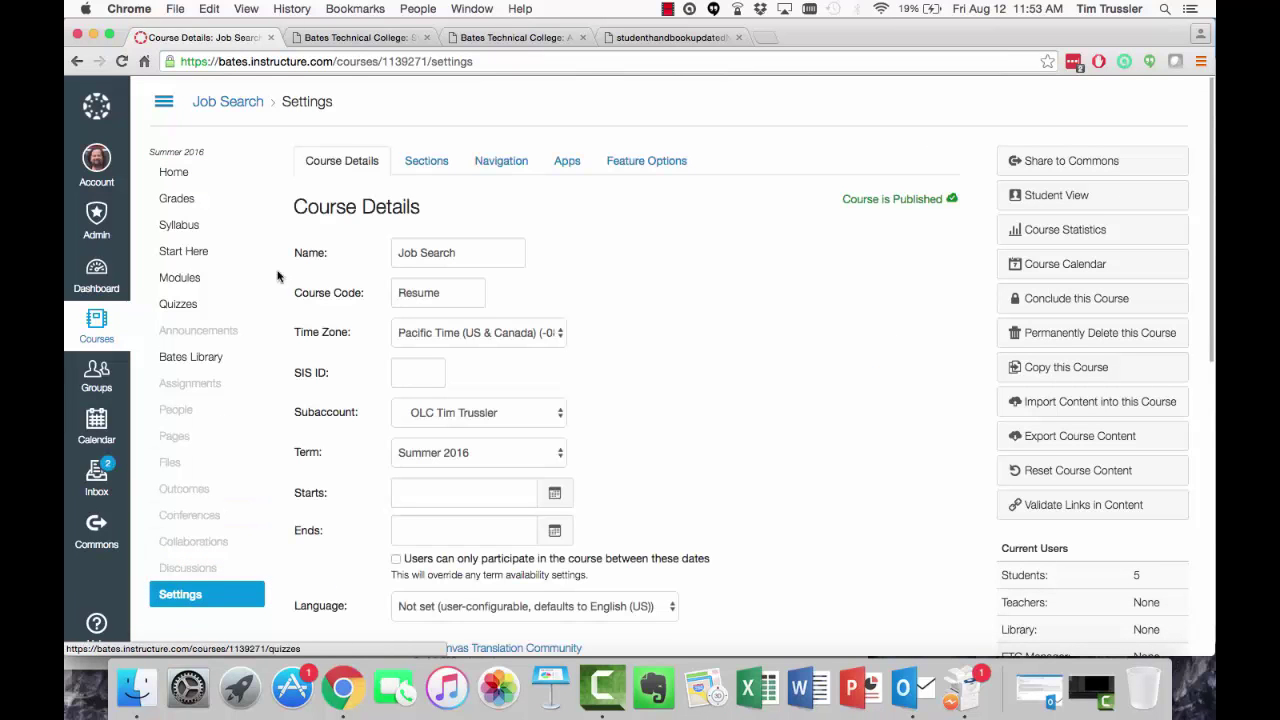
{"action": "left_click", "coordinate": [426, 161]}
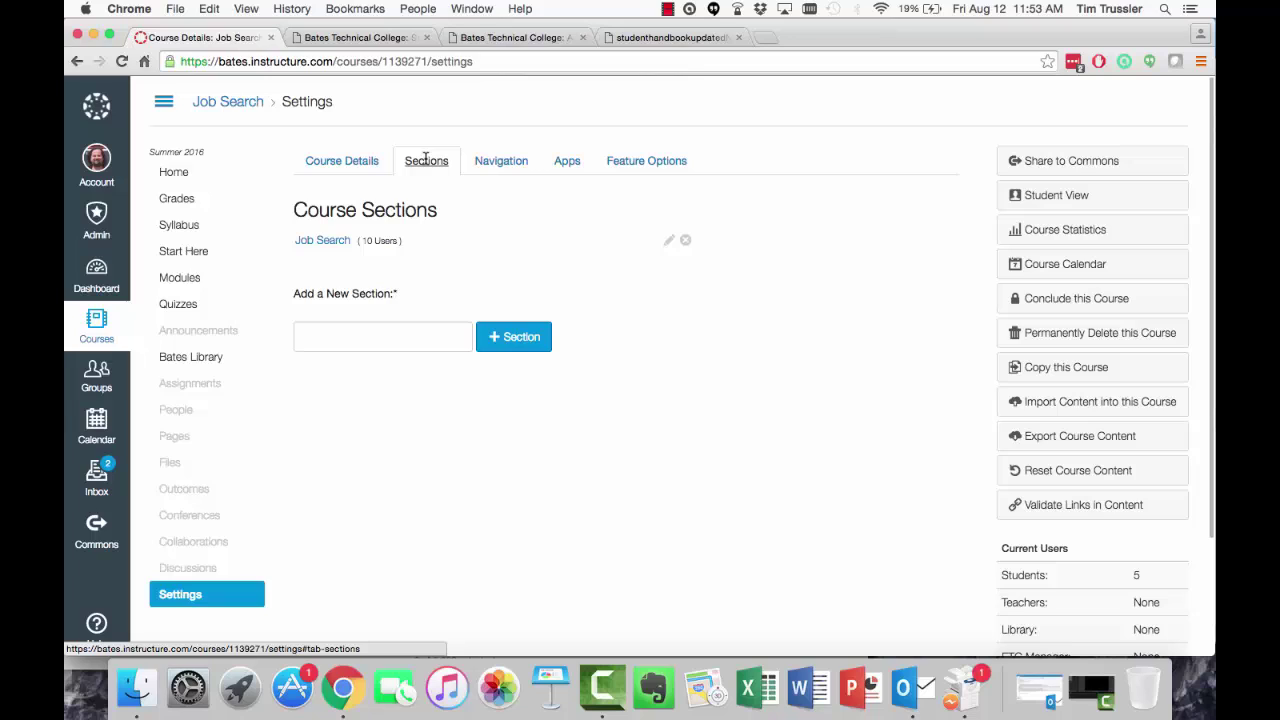
{"action": "left_click", "coordinate": [352, 339]}
{"action": "type", "text": "In"}
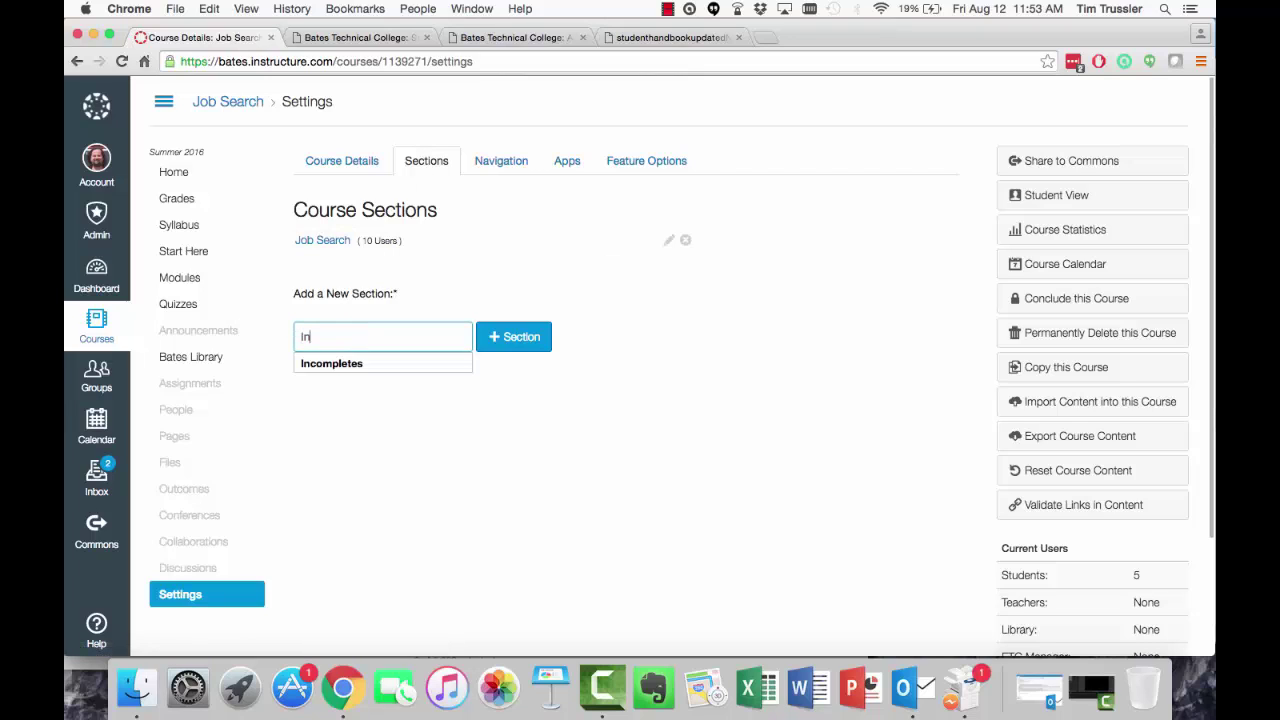
{"action": "type", "text": "completes"}
{"action": "left_click", "coordinate": [513, 338]}
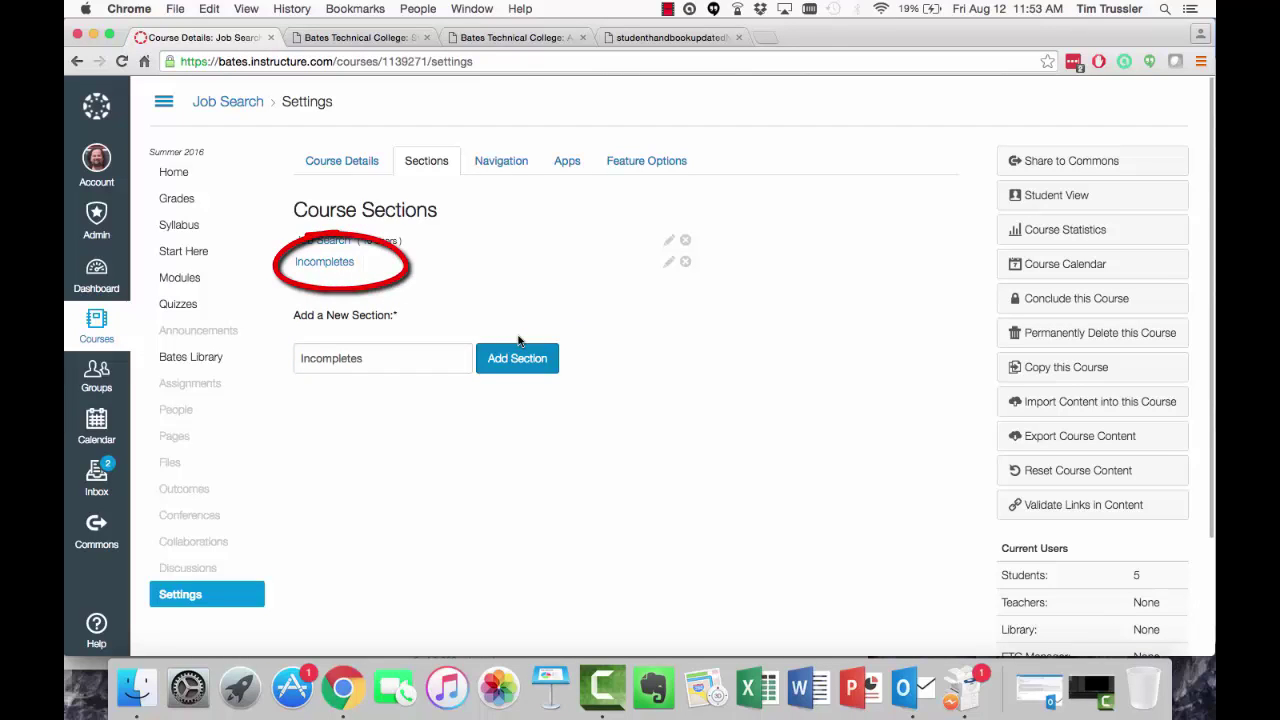
Edit the Incompletes section and set its start date to Jun 8, 2016.
{"action": "left_click", "coordinate": [322, 262]}
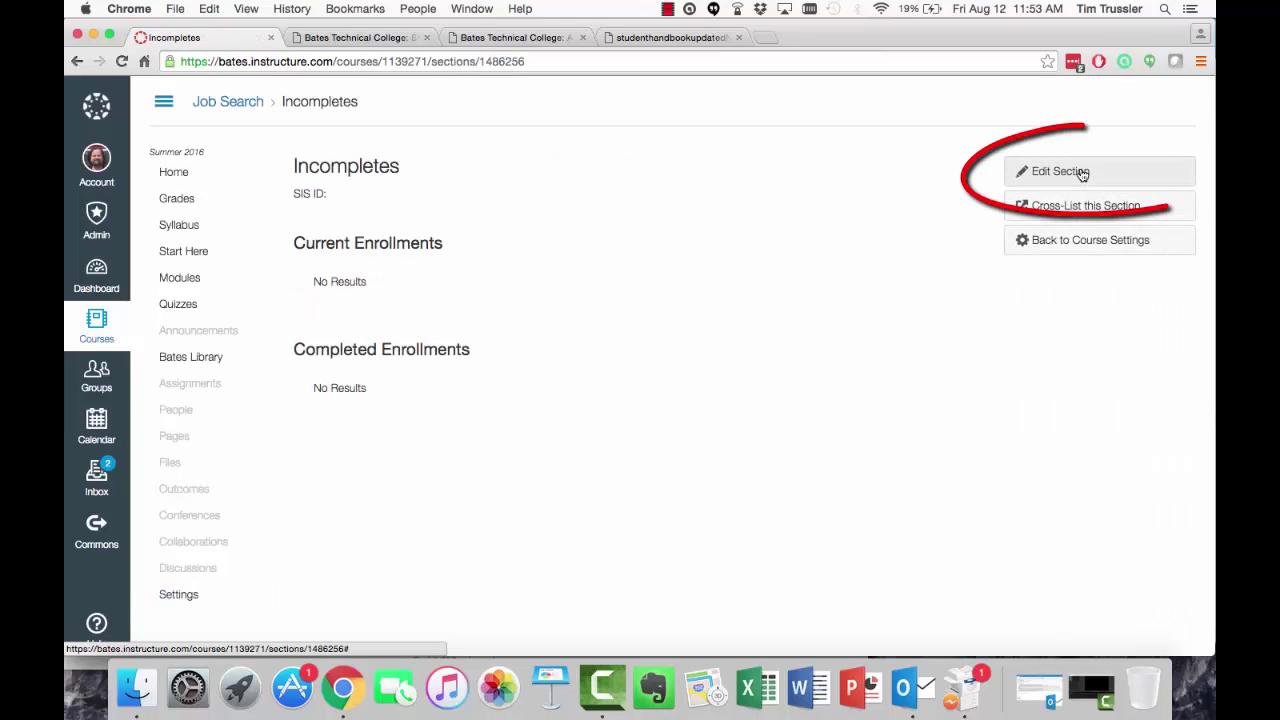
{"action": "left_click", "coordinate": [1060, 172]}
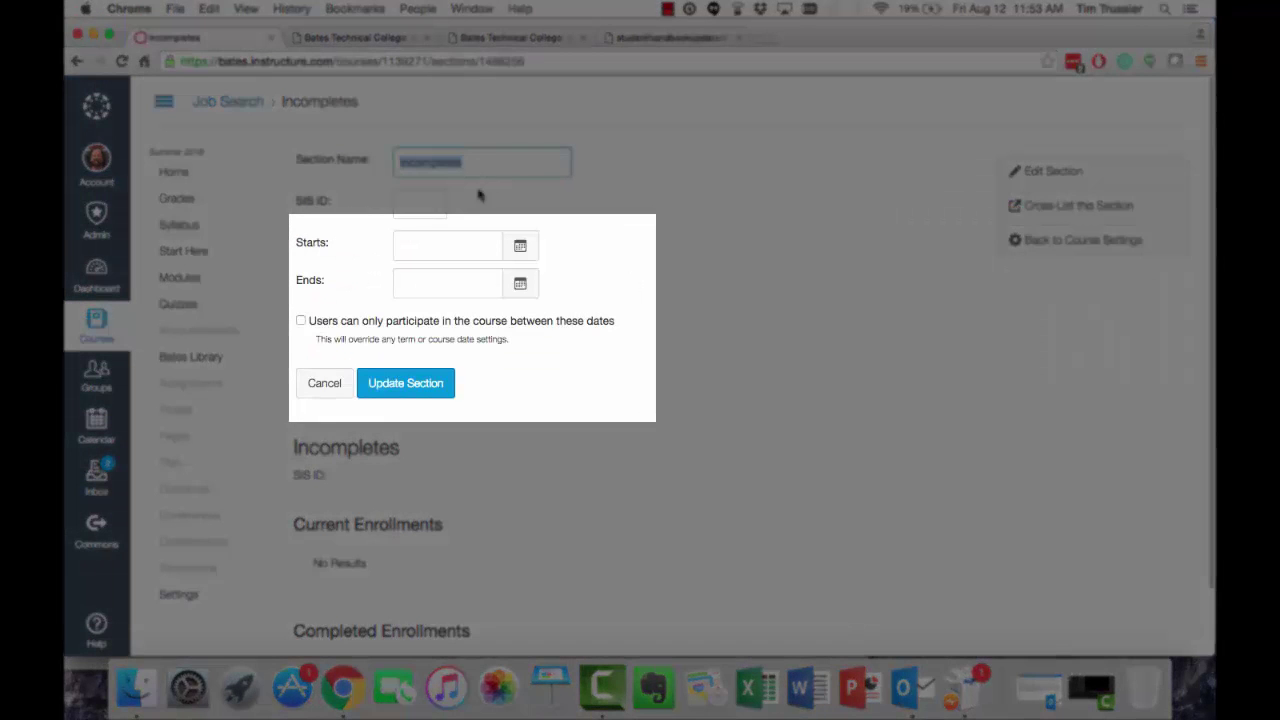
{"action": "left_click", "coordinate": [520, 246]}
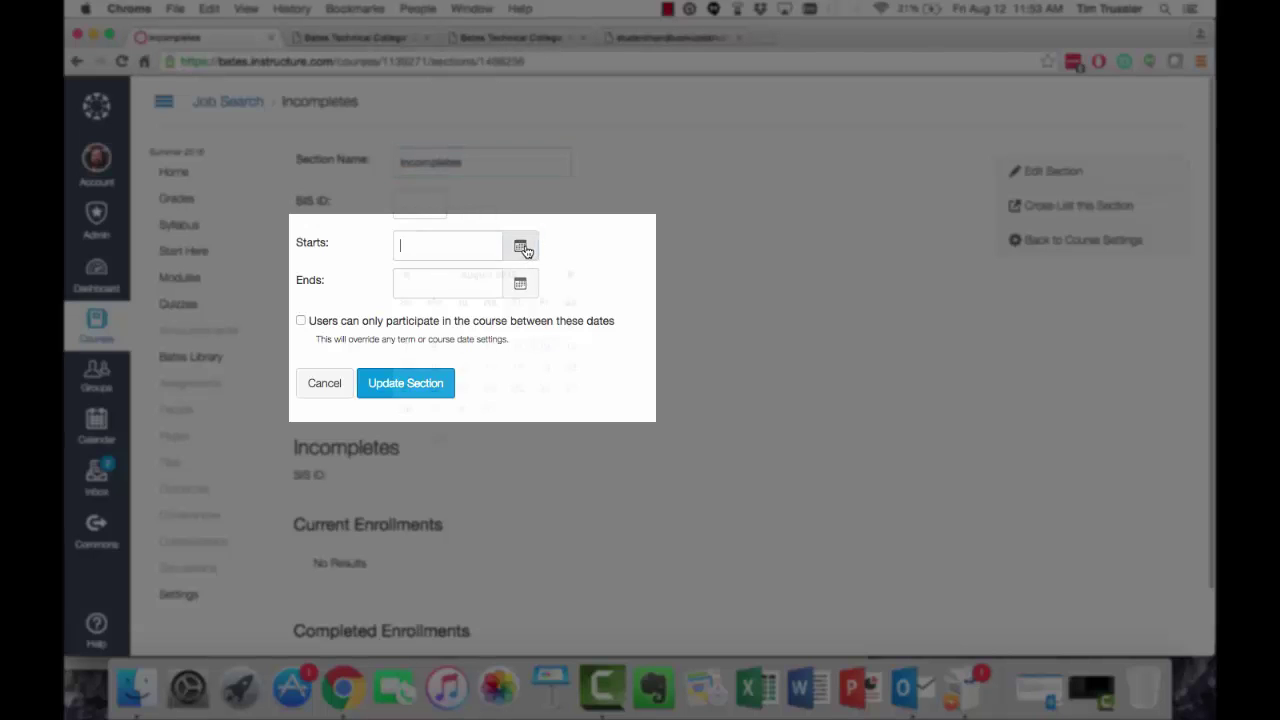
{"action": "left_click", "coordinate": [406, 274]}
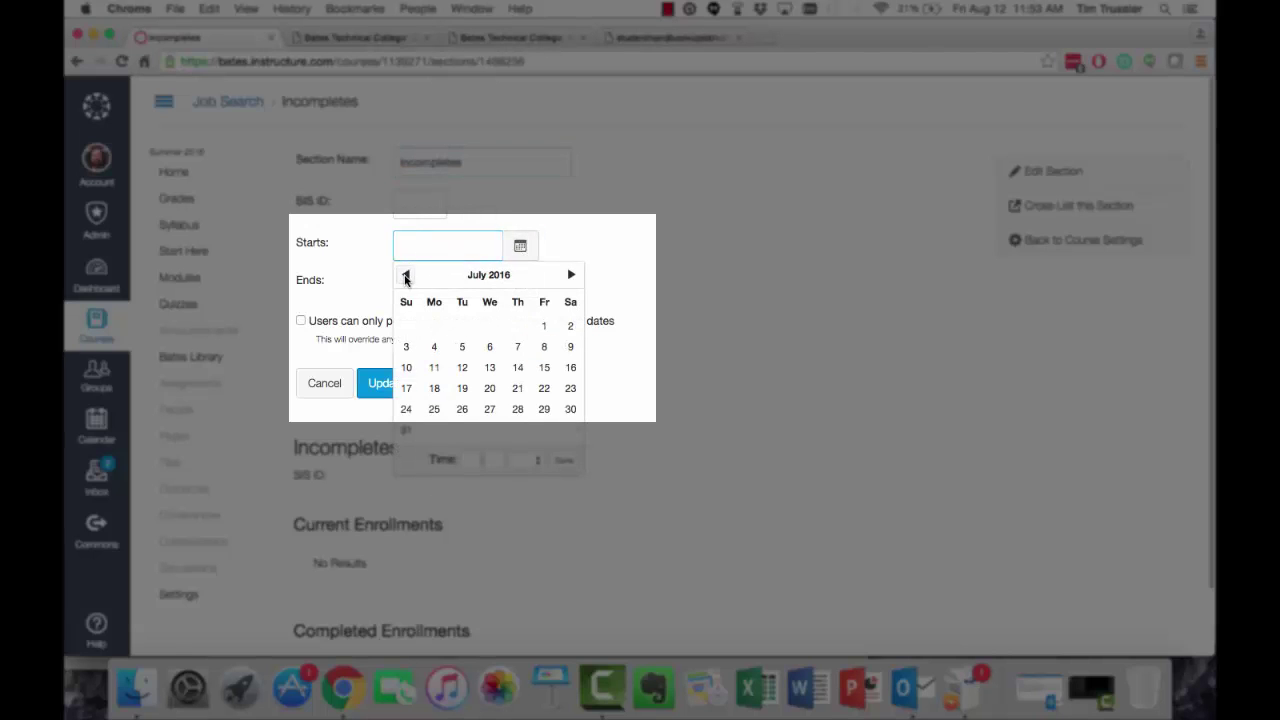
{"action": "left_click", "coordinate": [406, 274]}
{"action": "left_click", "coordinate": [490, 348]}
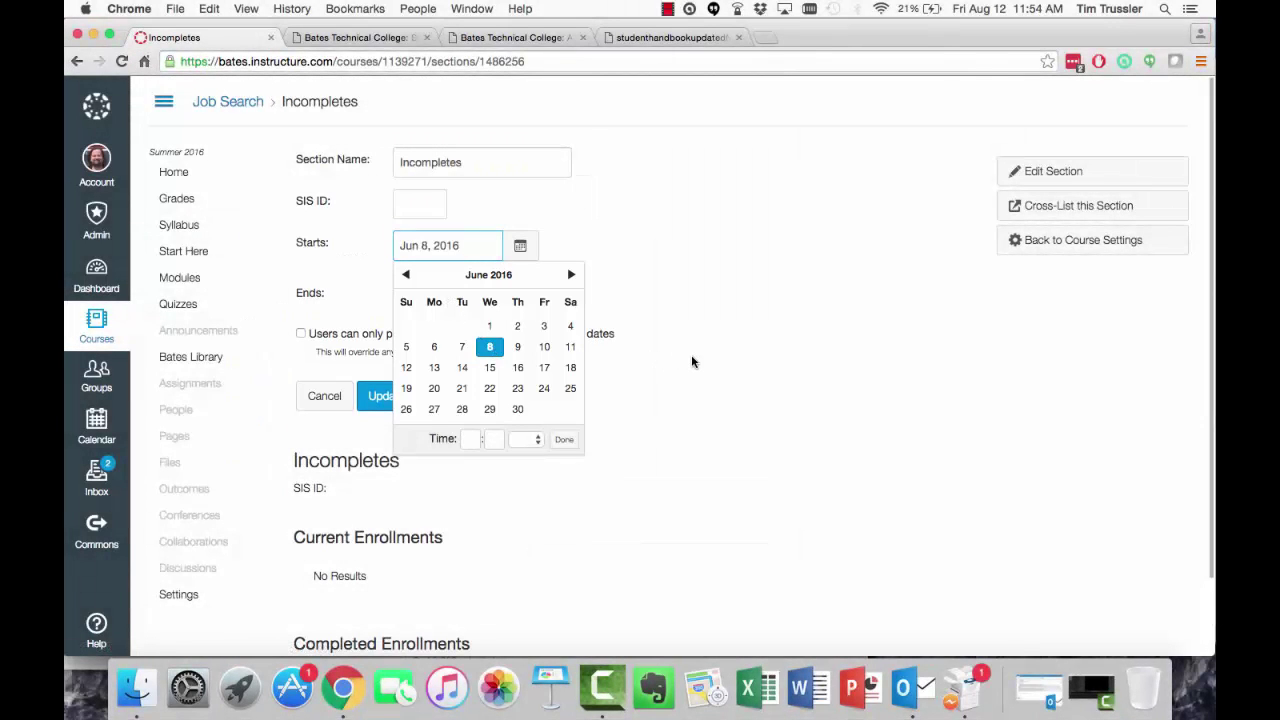
{"action": "left_click", "coordinate": [557, 304]}
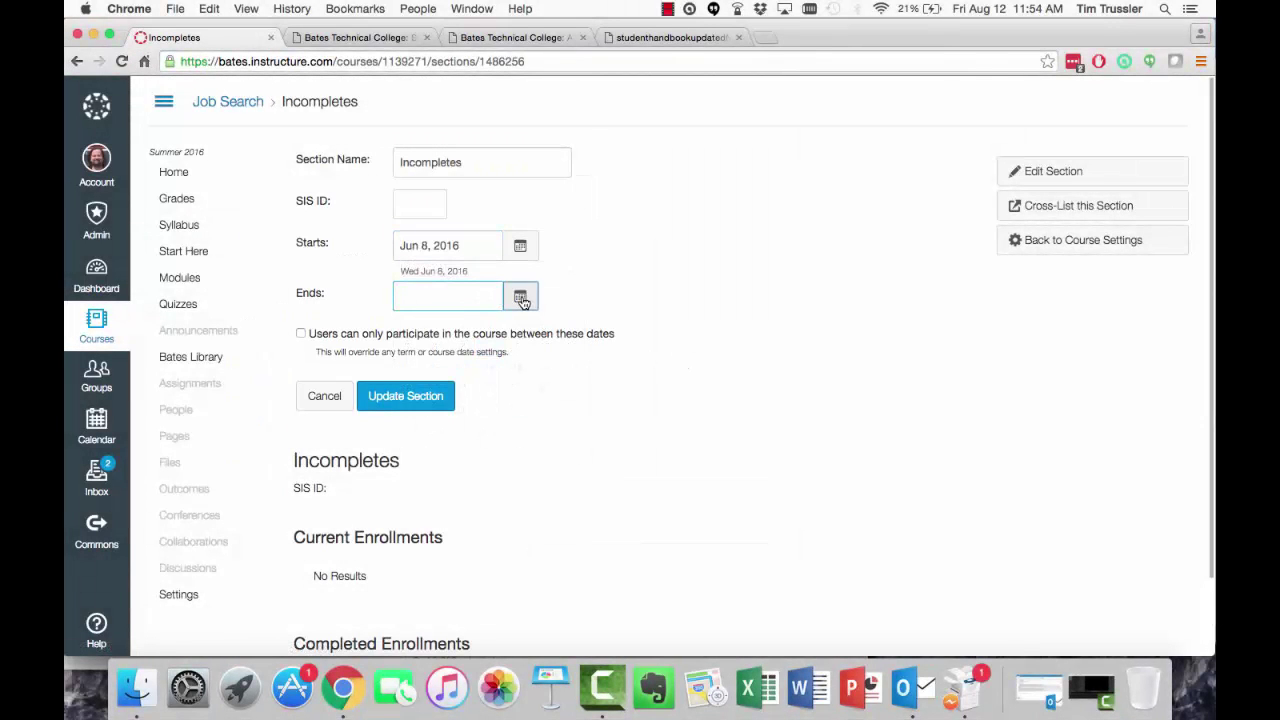
Set the section's end date to Dec 9, 2016, and save it with user participation restricted to the section dates.
{"action": "left_click", "coordinate": [521, 299]}
{"action": "left_click", "coordinate": [570, 326]}
{"action": "left_click", "coordinate": [570, 326]}
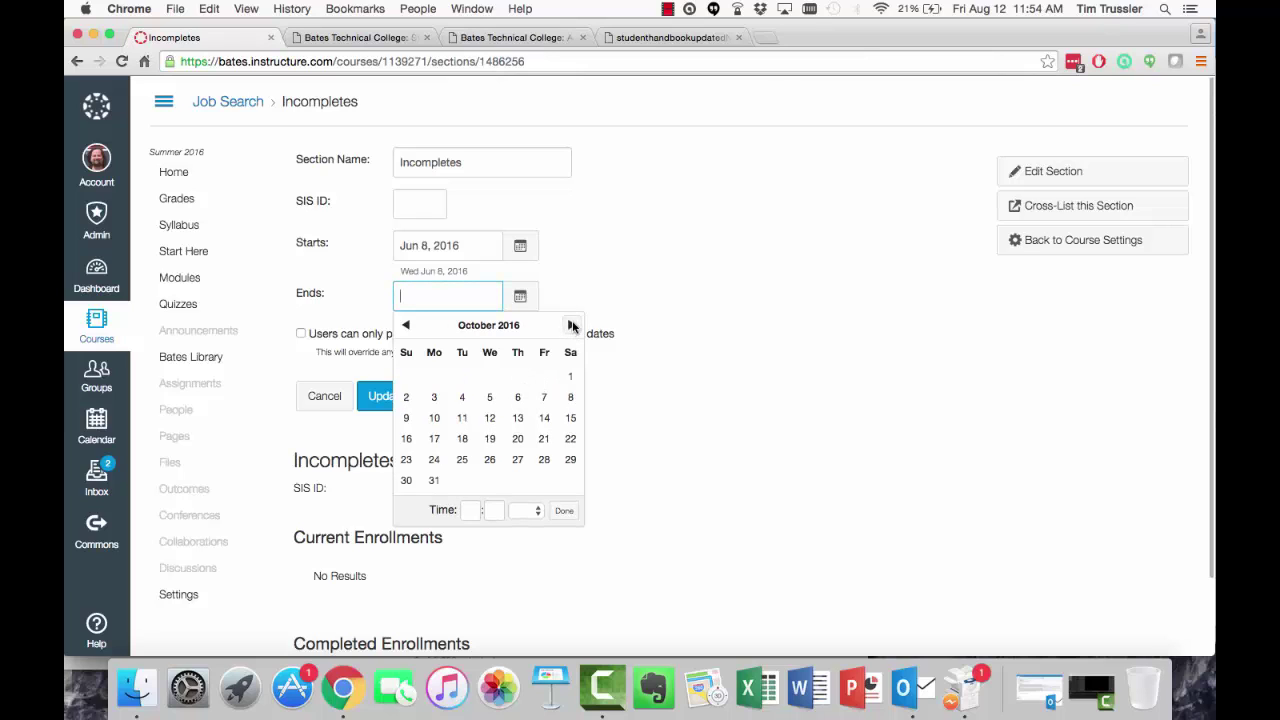
{"action": "left_click", "coordinate": [570, 326]}
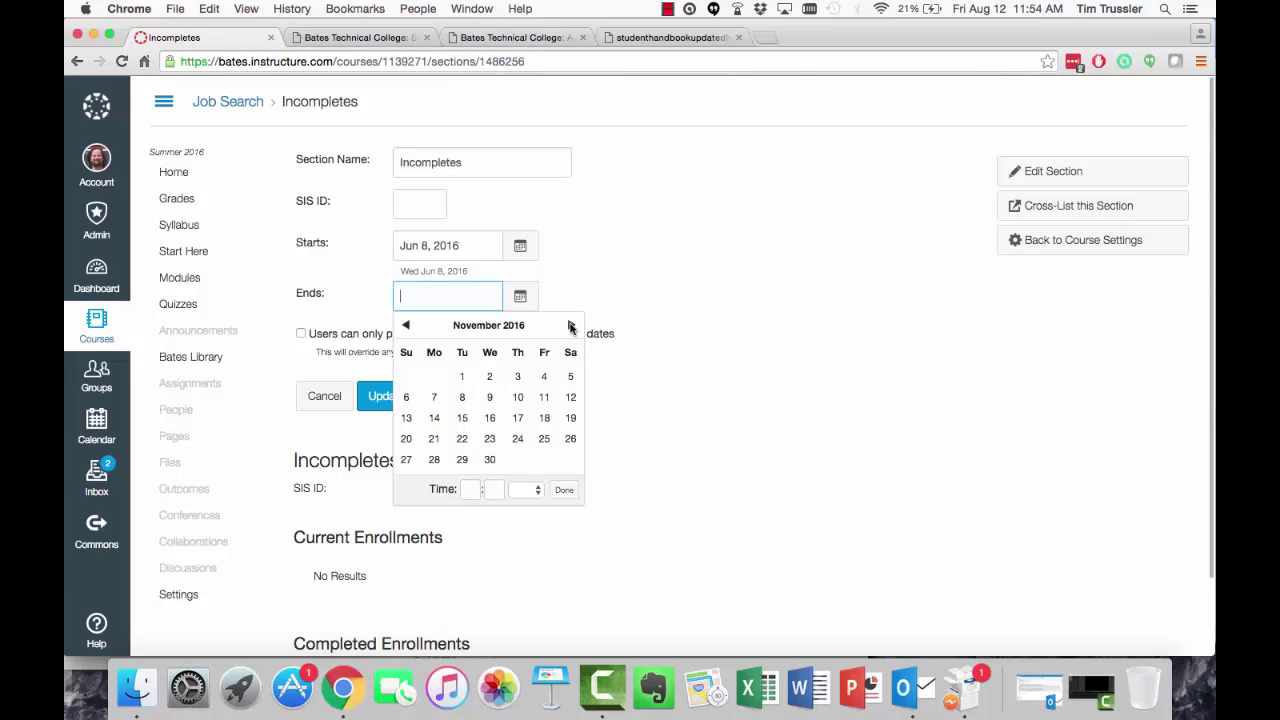
{"action": "left_click", "coordinate": [570, 326]}
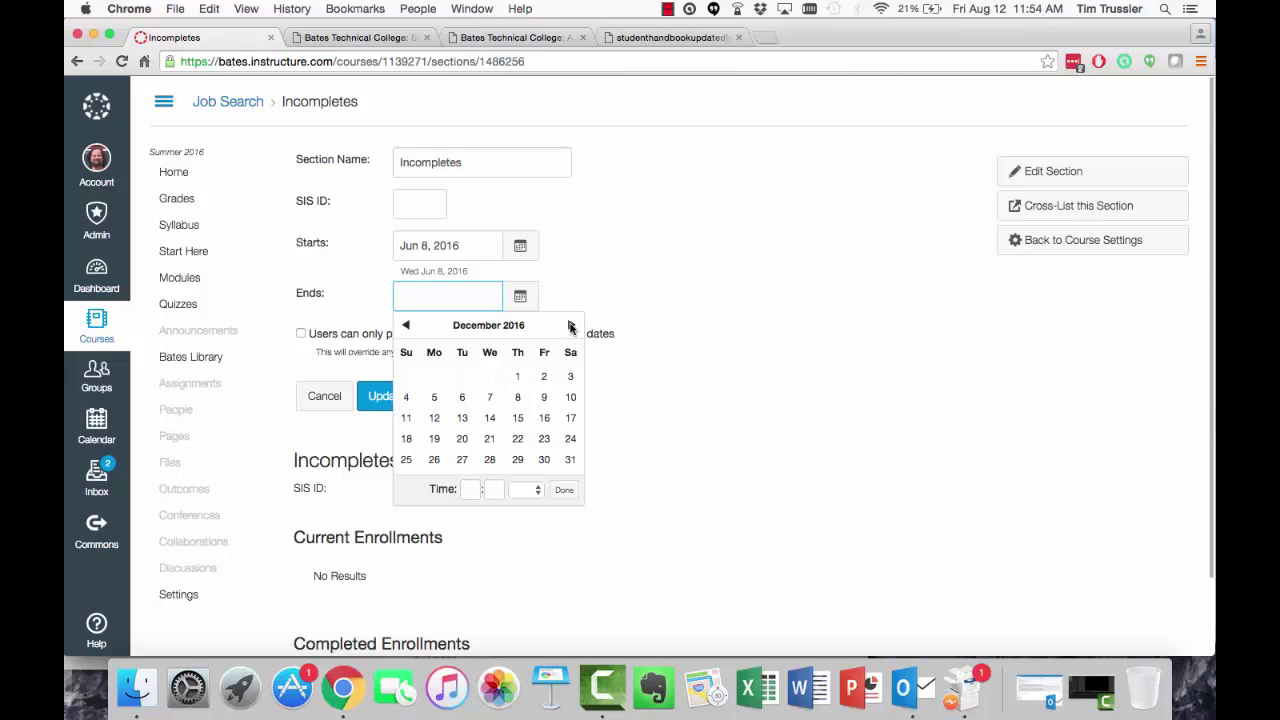
{"action": "left_click", "coordinate": [544, 397]}
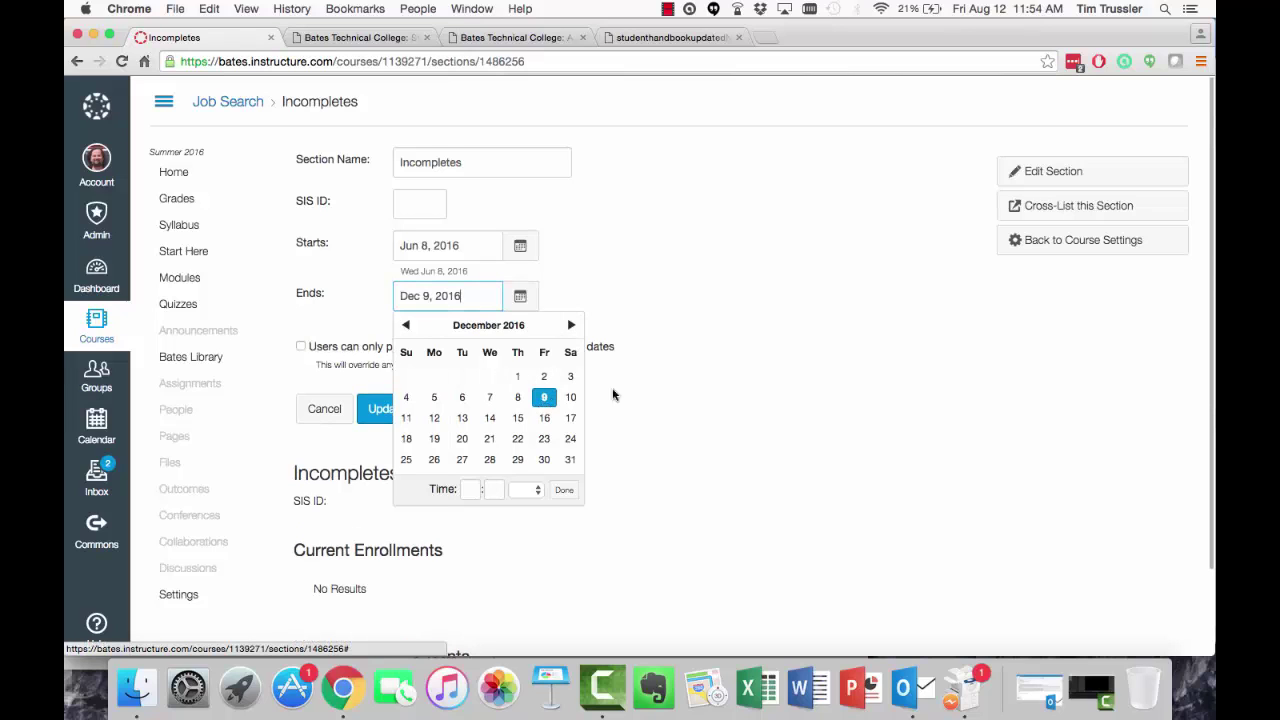
{"action": "left_click", "coordinate": [702, 364]}
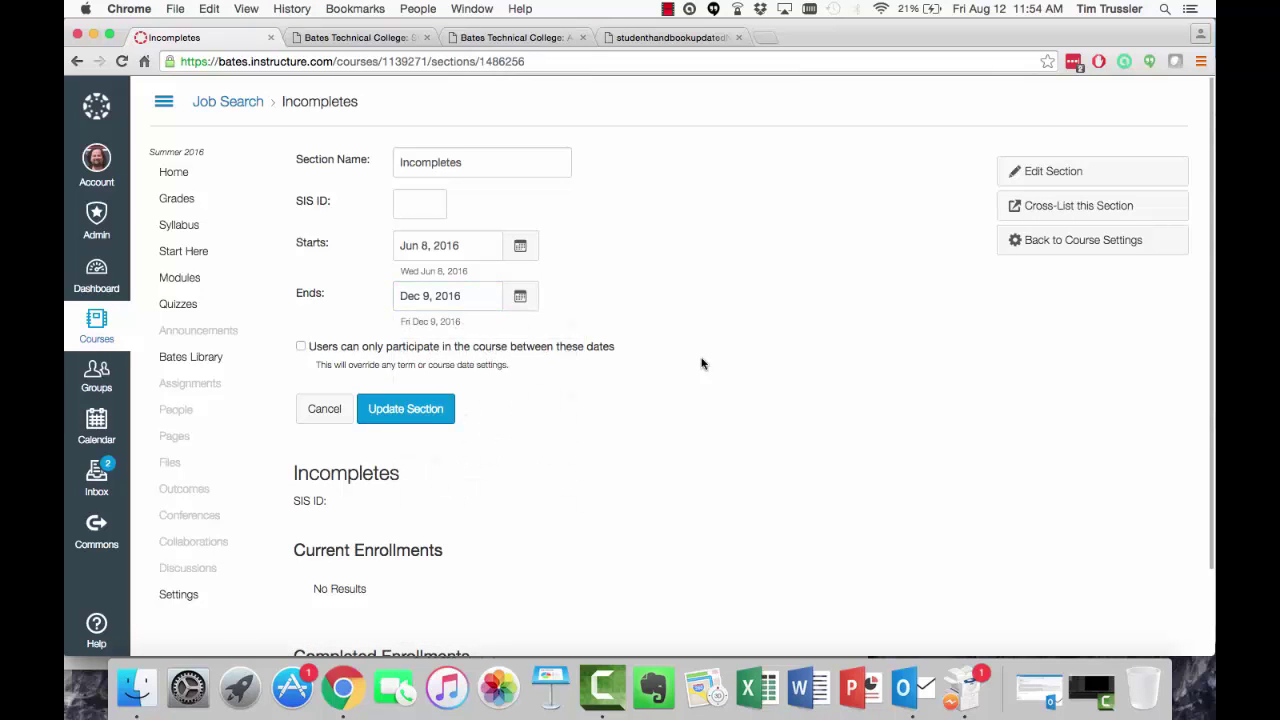
{"action": "left_click", "coordinate": [301, 347]}
{"action": "left_click", "coordinate": [410, 417]}
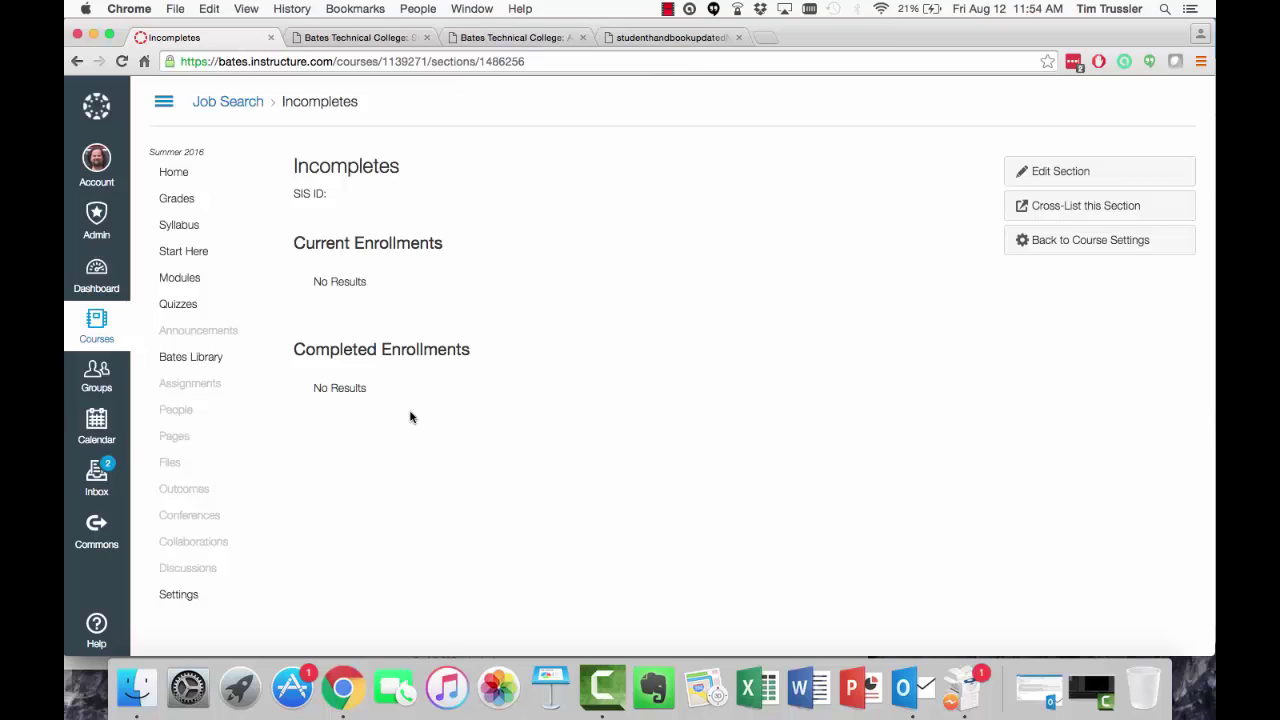
Enroll the first student in the course's people list in the Incompletes section as well, keeping the Job Search enrollment.
{"action": "left_click", "coordinate": [177, 414]}
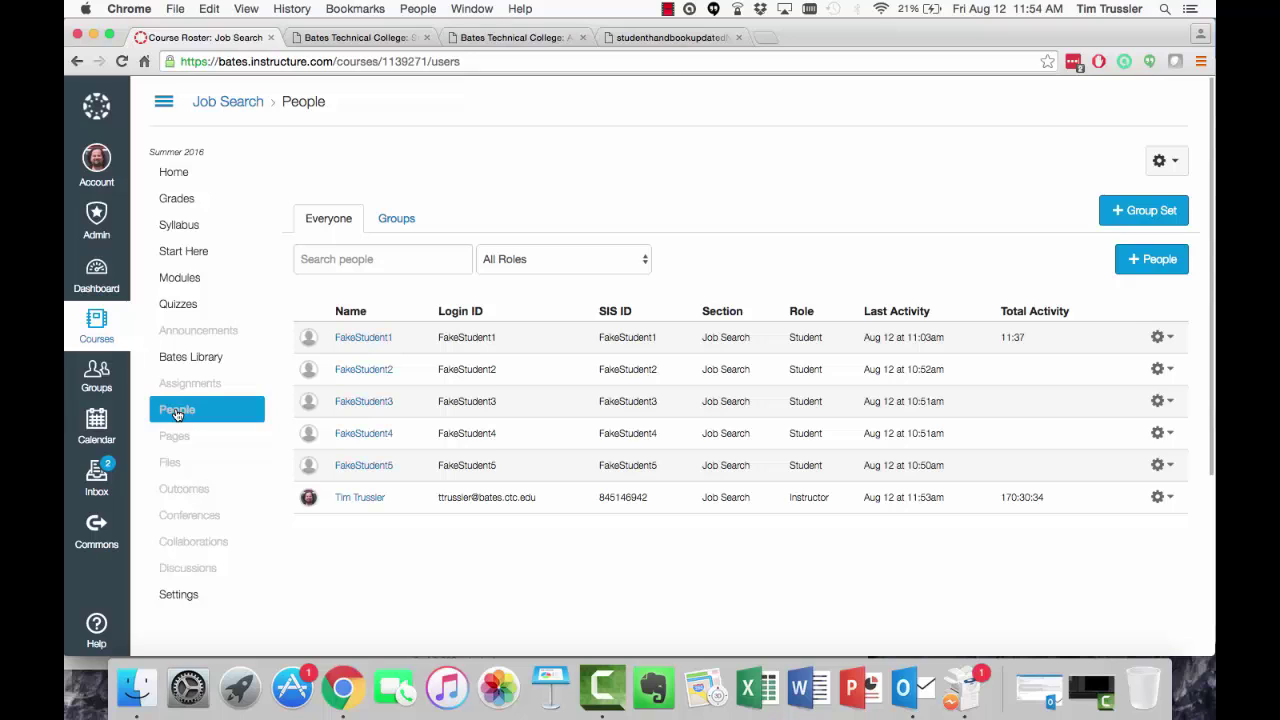
{"action": "left_click", "coordinate": [1163, 339]}
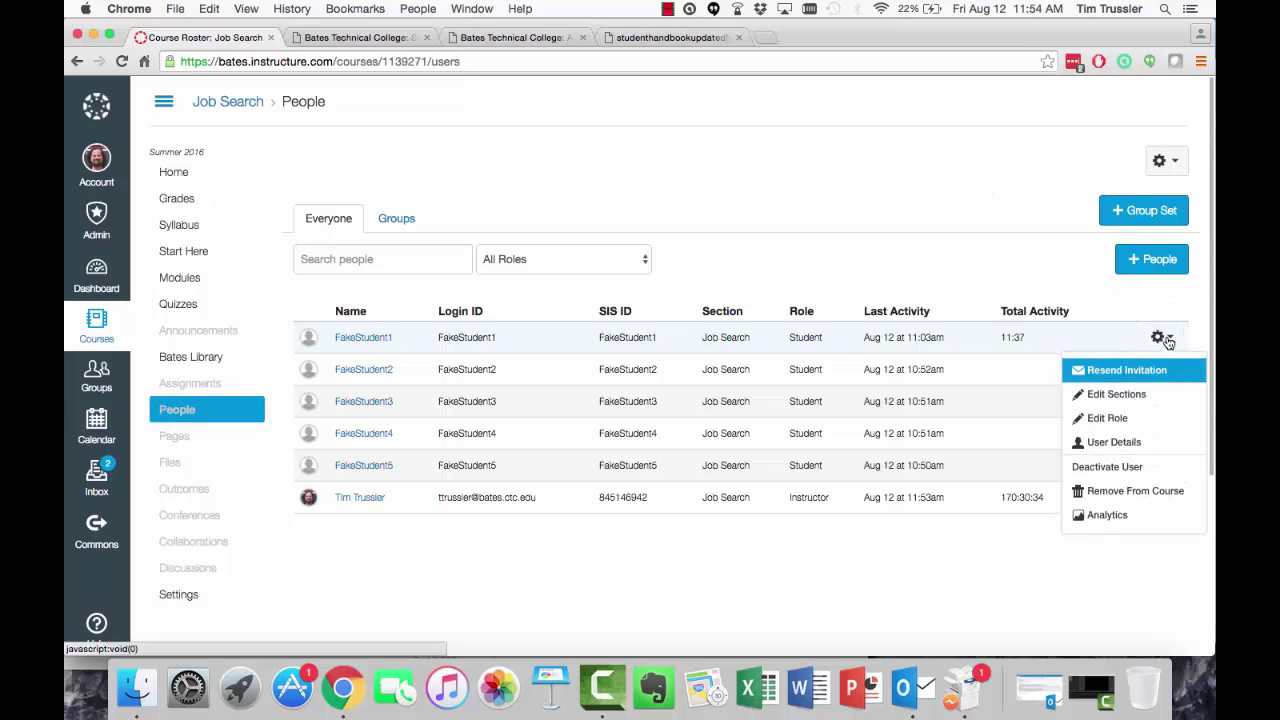
{"action": "left_click", "coordinate": [1130, 397]}
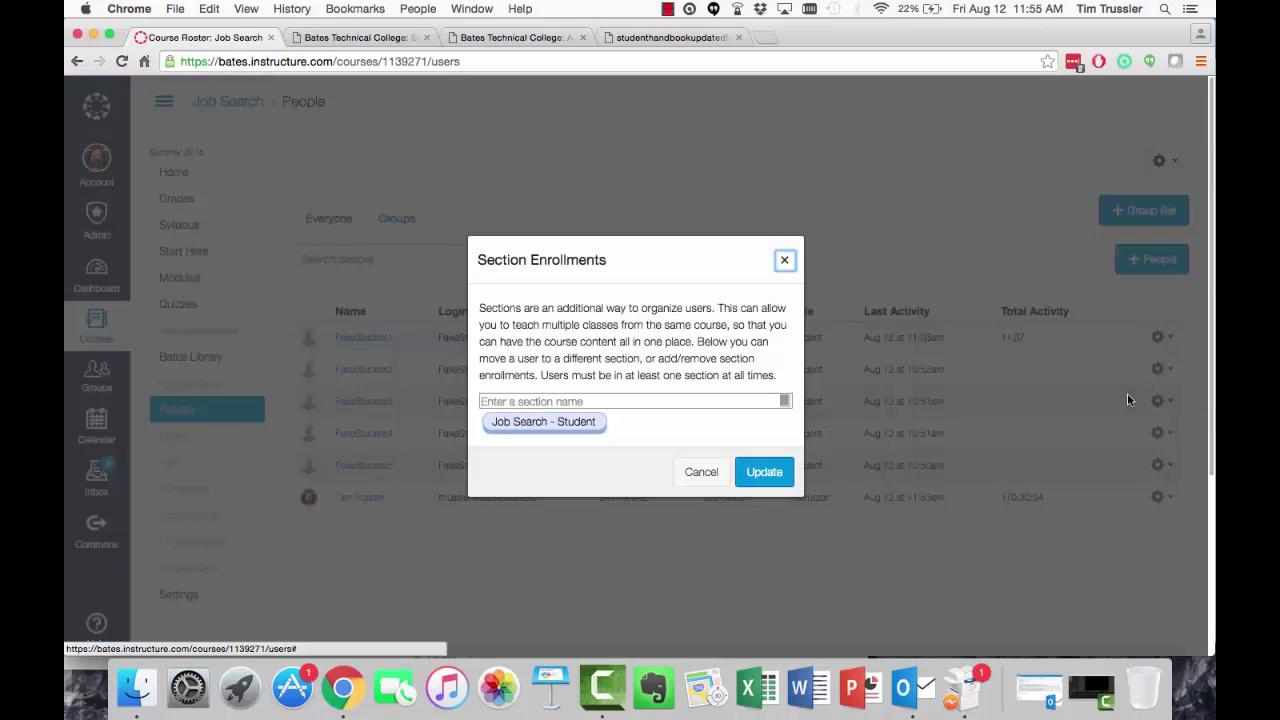
{"action": "left_click", "coordinate": [653, 401]}
{"action": "type", "text": "inco"}
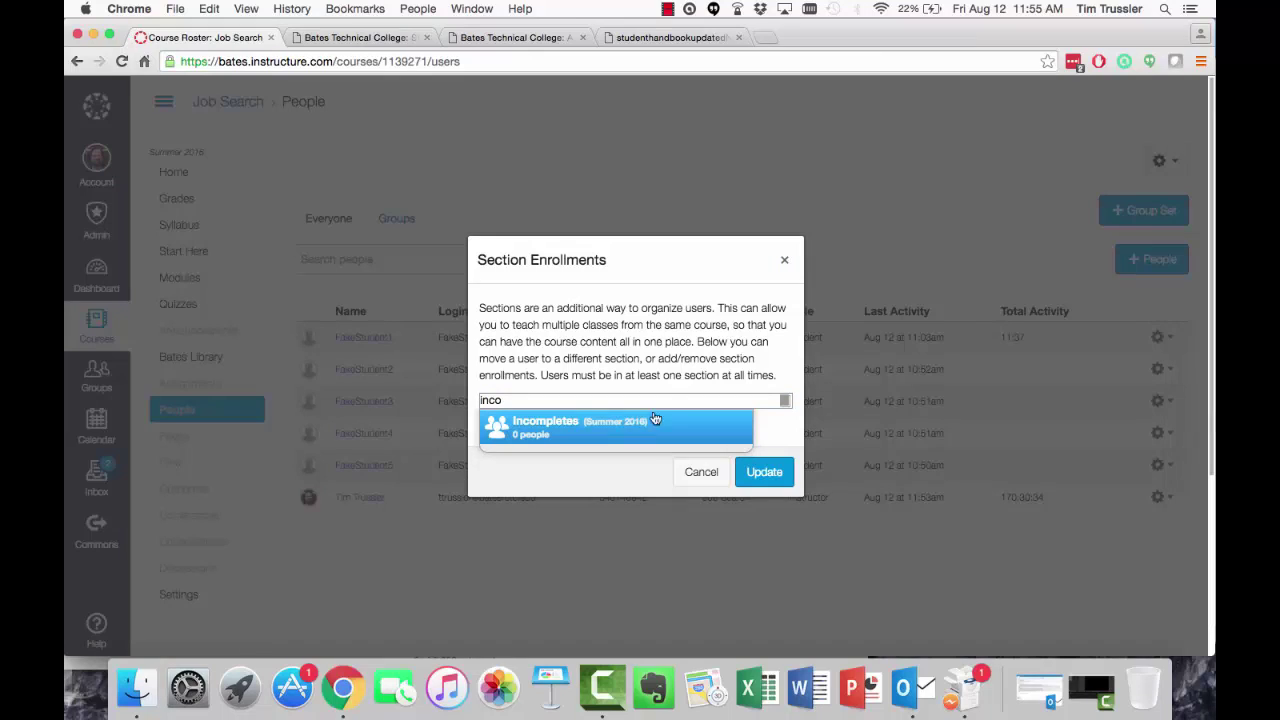
{"action": "left_click", "coordinate": [614, 430]}
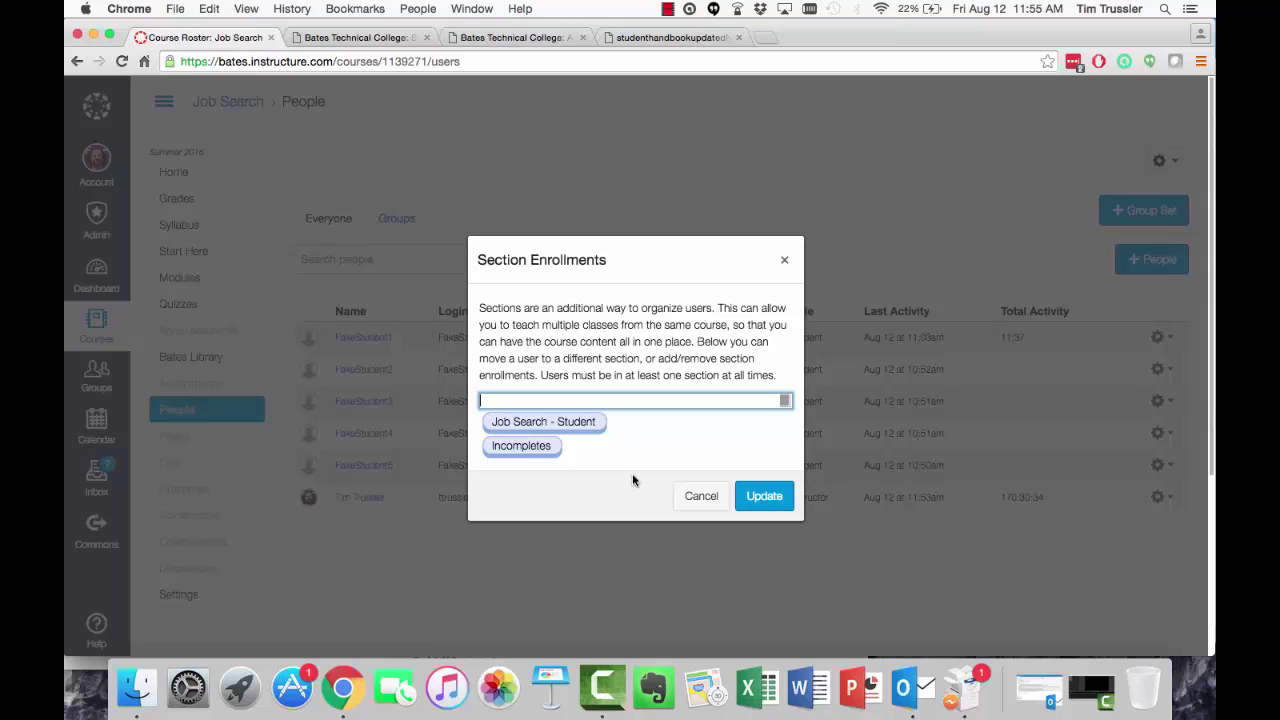
{"action": "left_click", "coordinate": [763, 497]}
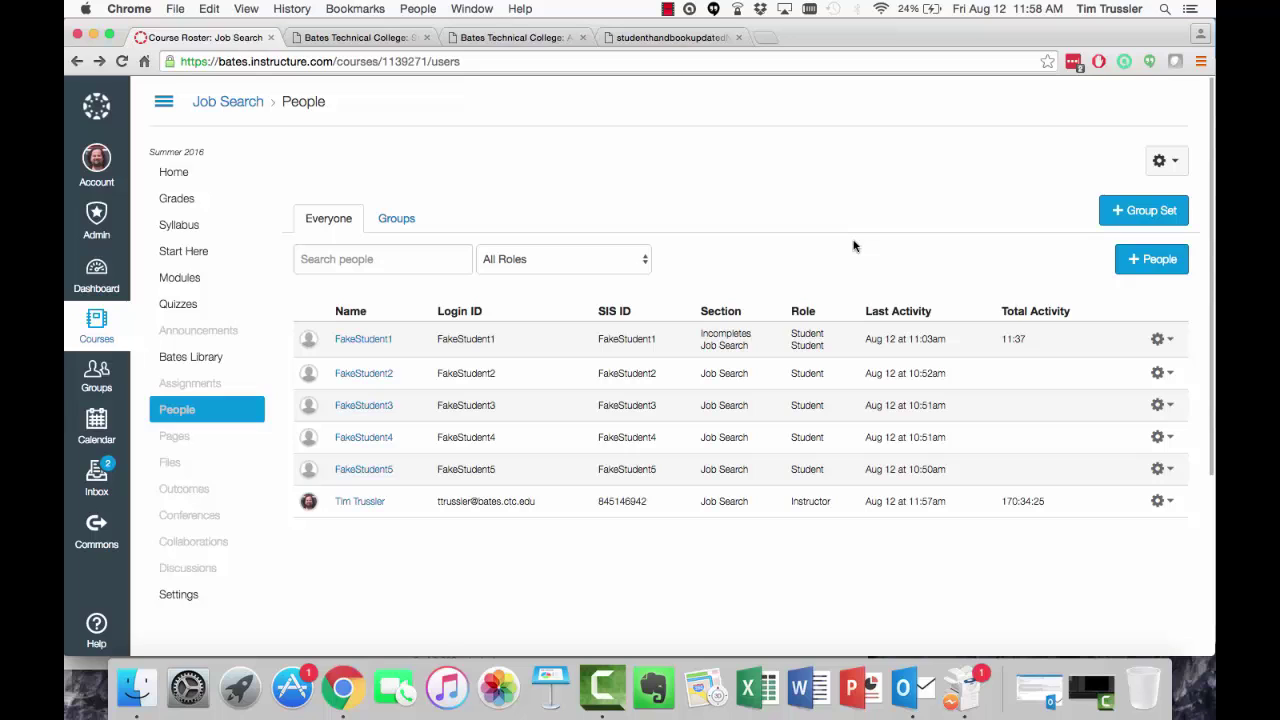
Clear the available-from and until dates of Assignment: DSAP #1 and save the assignment.
{"action": "left_click", "coordinate": [201, 386]}
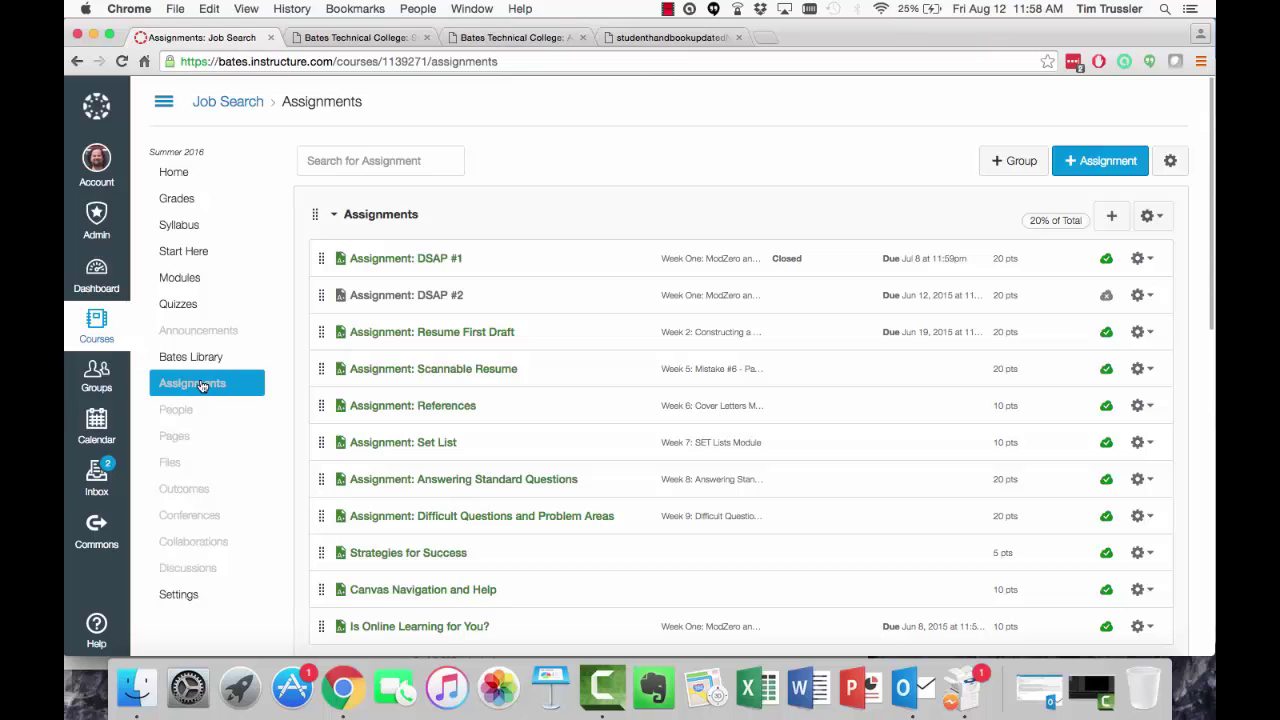
{"action": "left_click", "coordinate": [395, 262]}
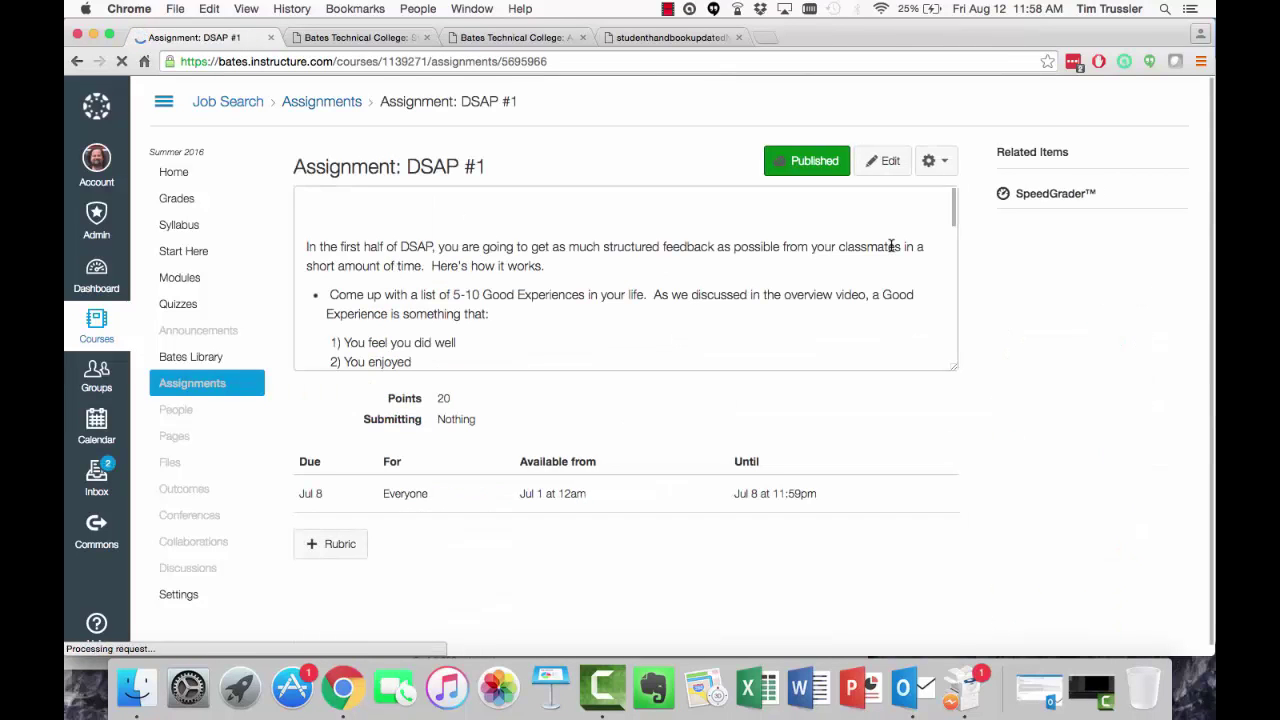
{"action": "left_click", "coordinate": [887, 164]}
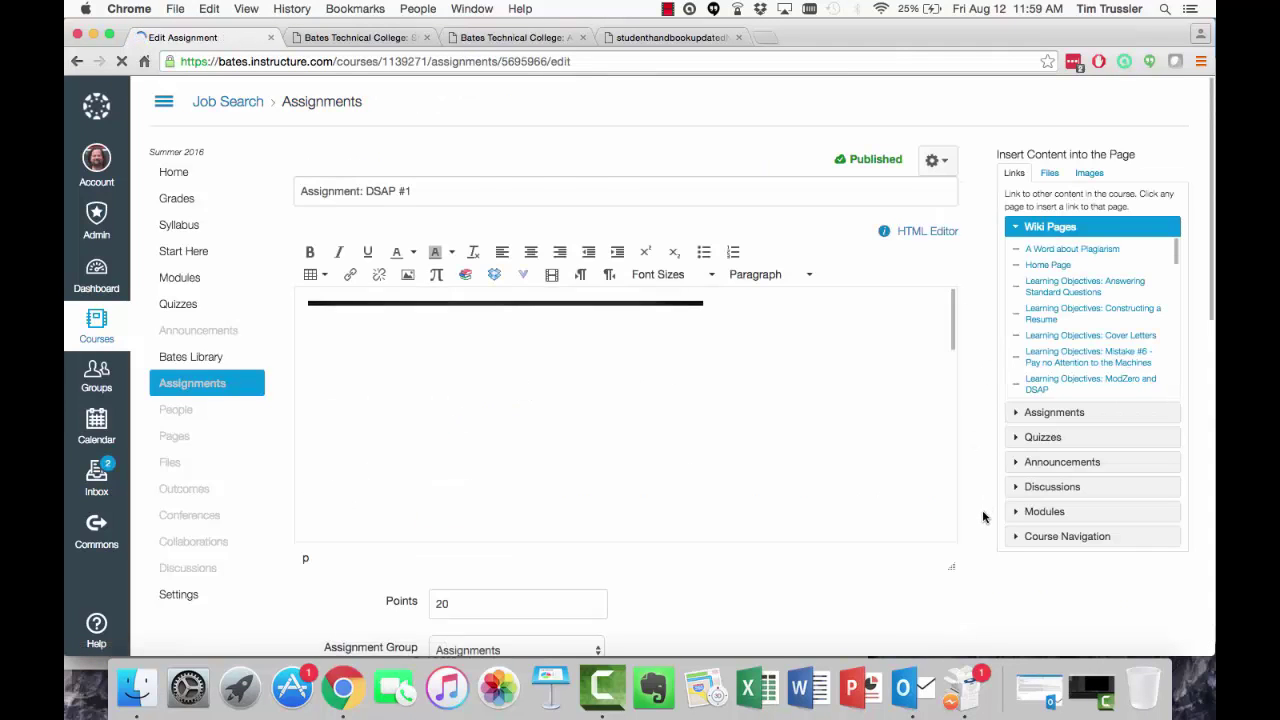
{"action": "scroll", "coordinate": [983, 517], "scroll_direction": "down", "scroll_amount": 15}
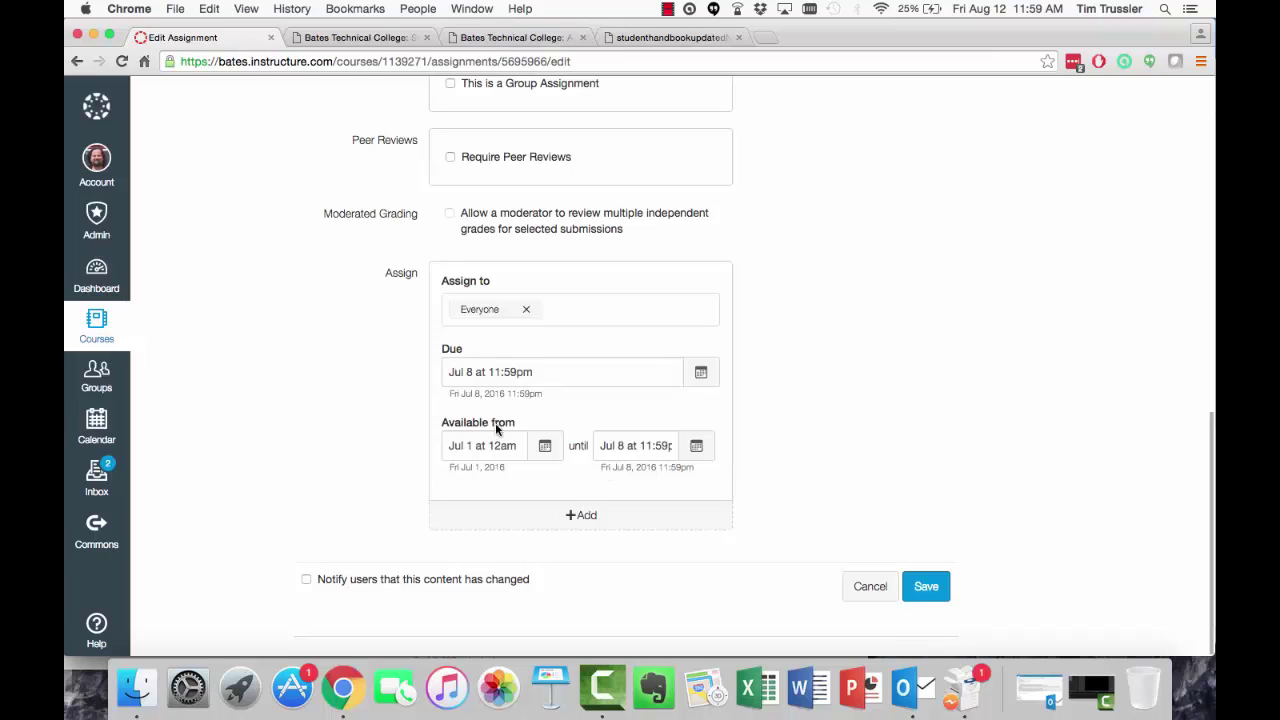
{"action": "left_click", "coordinate": [497, 448]}
{"action": "key", "text": "BackSpace"}
{"action": "left_click", "coordinate": [642, 445]}
{"action": "key", "text": "BackSpace"}
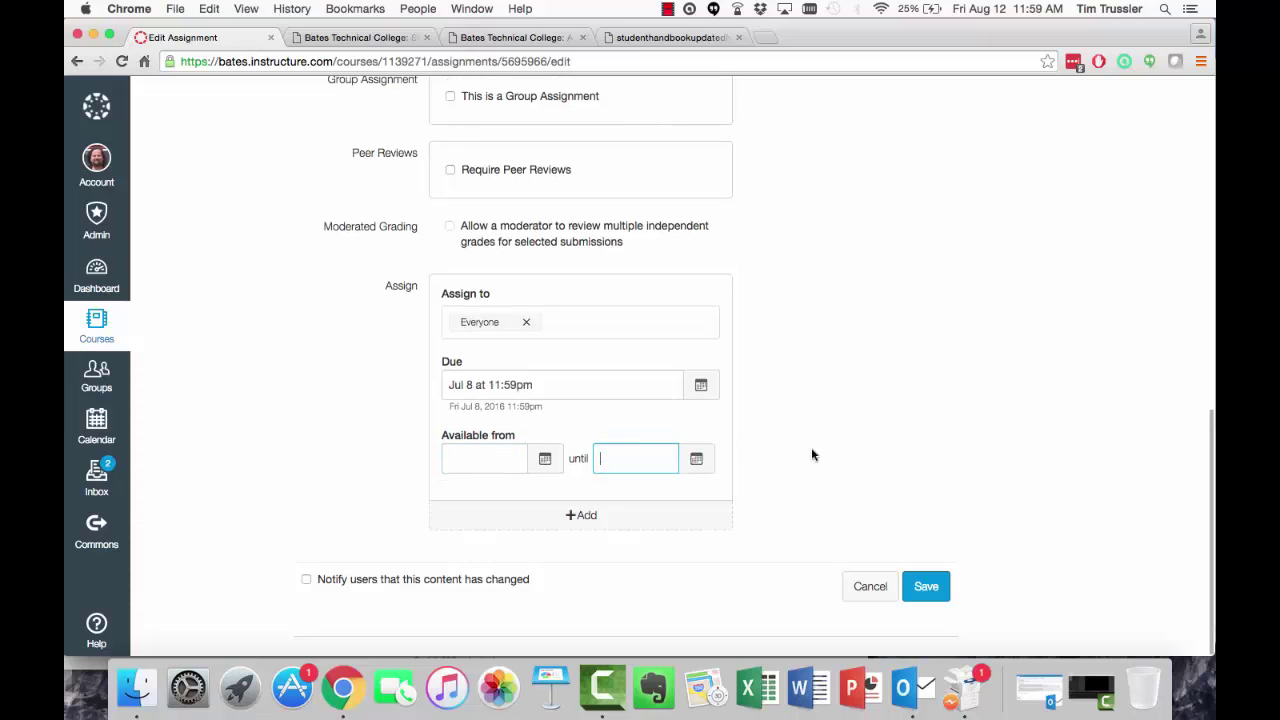
{"action": "left_click", "coordinate": [922, 590]}
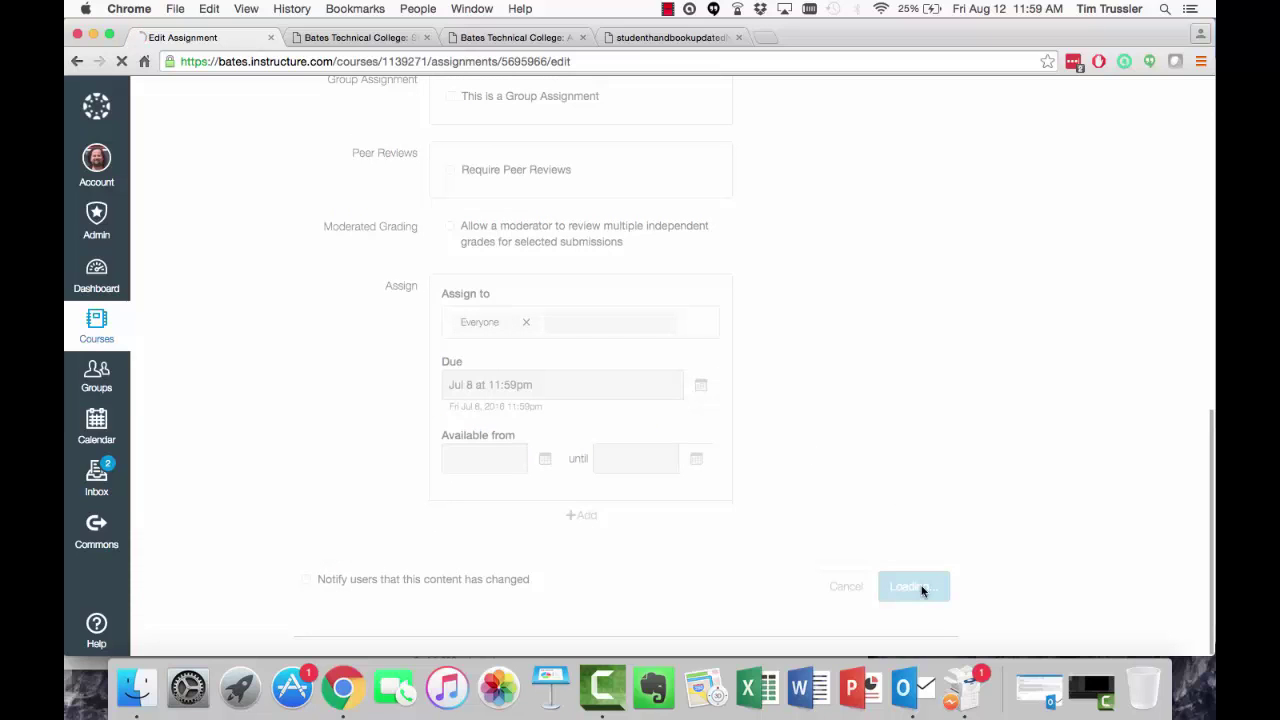